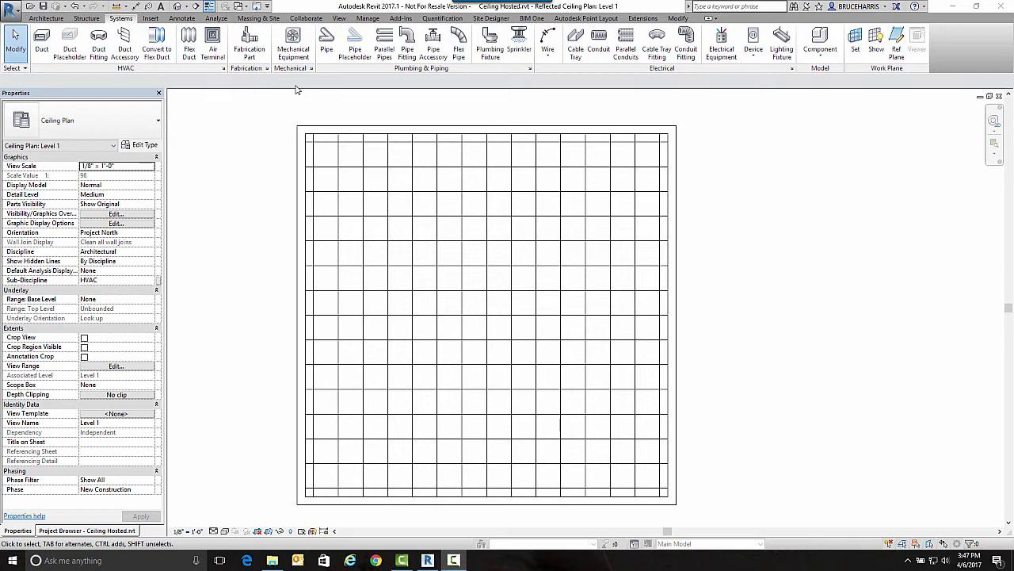
# - Place an AM012FNNDCH_Mini 4 Way Cassette on the Level 1 ceiling
pyautogui.click(292, 43)
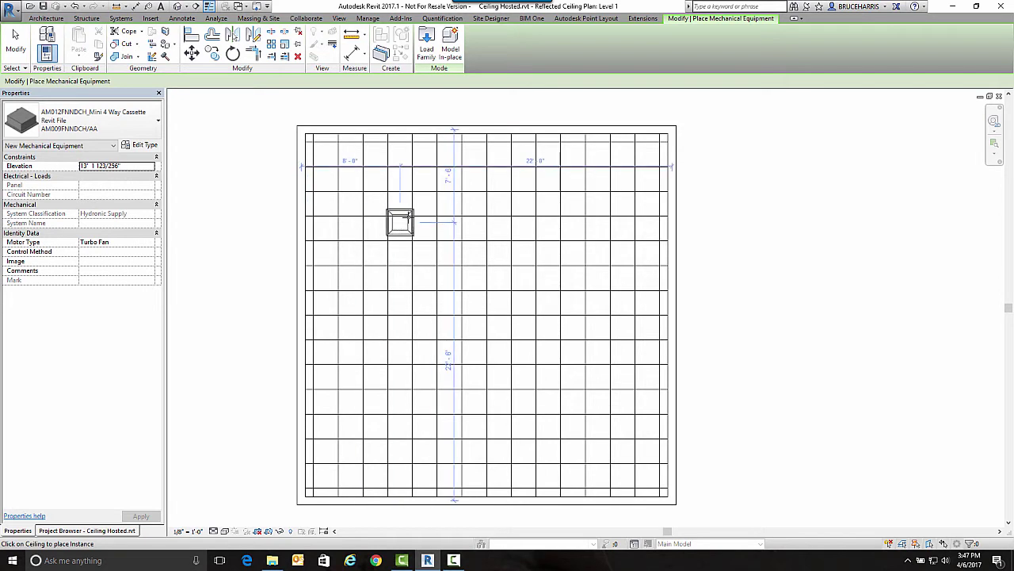
pyautogui.click(412, 215)
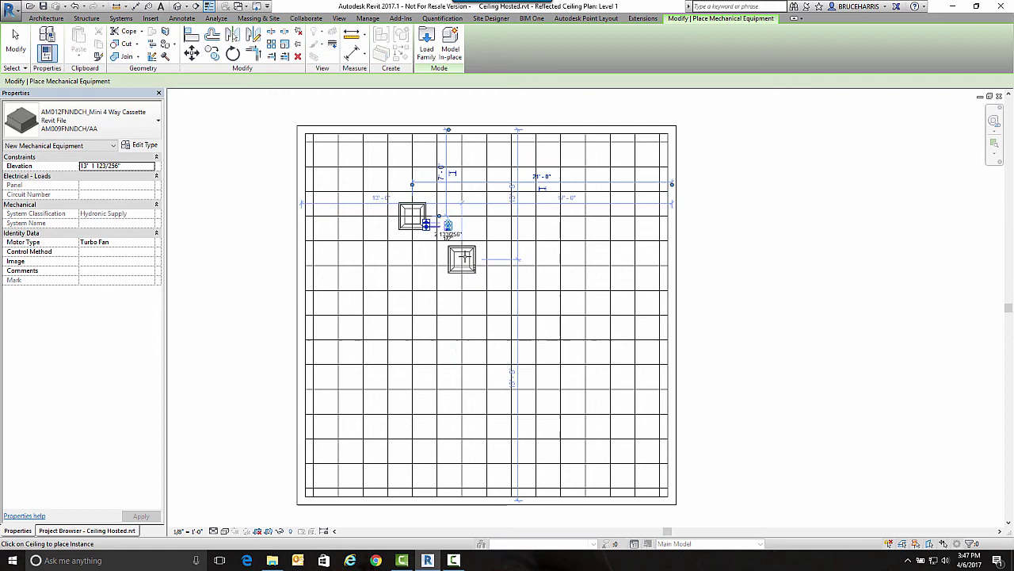
pyautogui.press('Escape')
pyautogui.press('Escape')
# - Move the cassette 1 unit to the right
pyautogui.scroll(3, 412, 226)
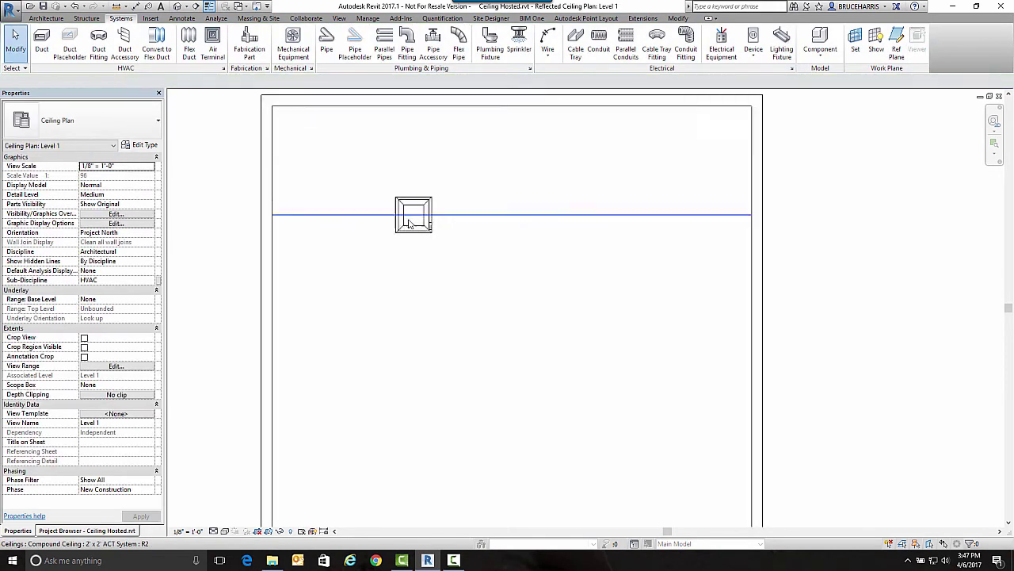
pyautogui.scroll(2, 407, 238)
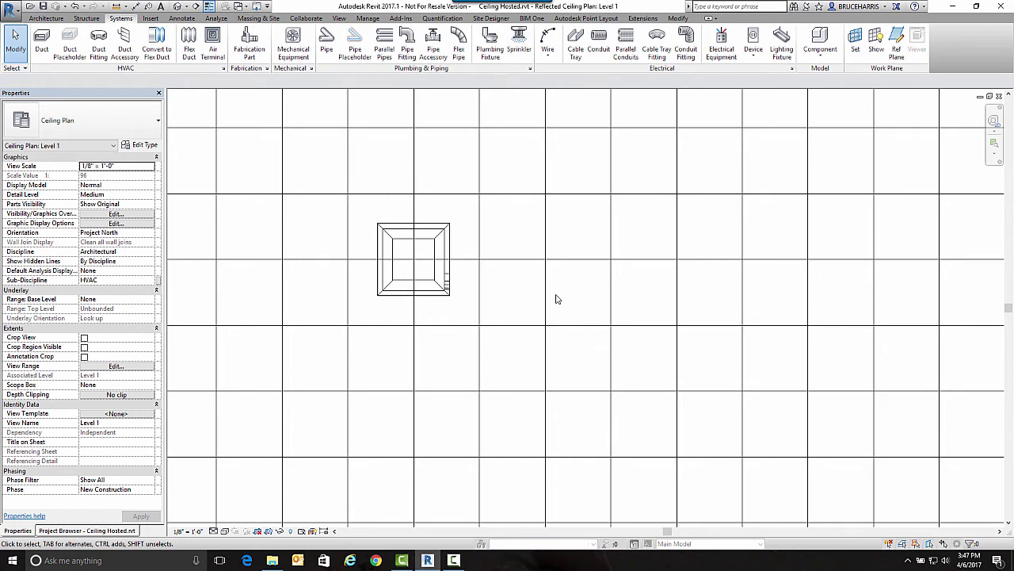
pyautogui.click(435, 244)
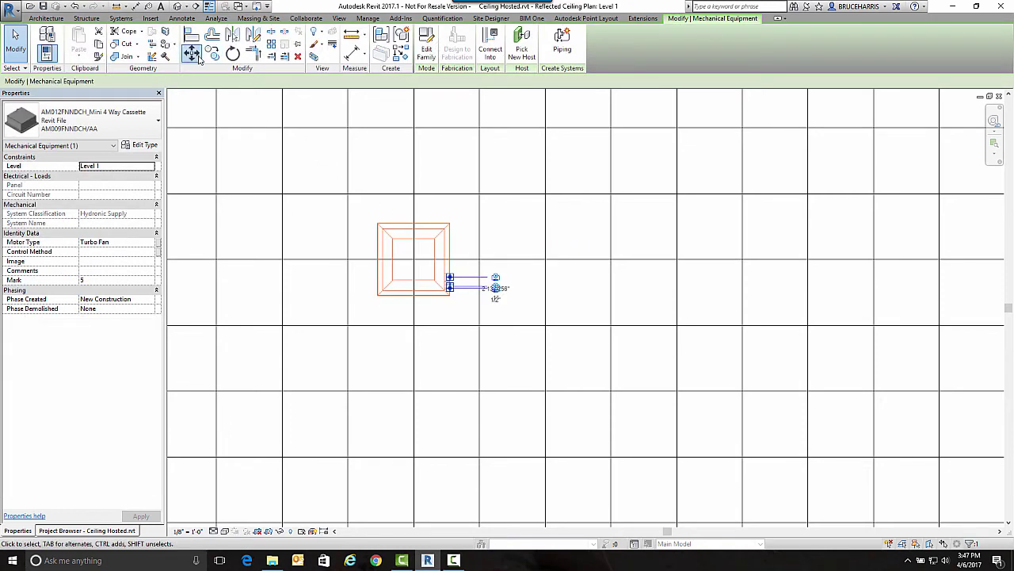
pyautogui.click(198, 57)
pyautogui.click(479, 259)
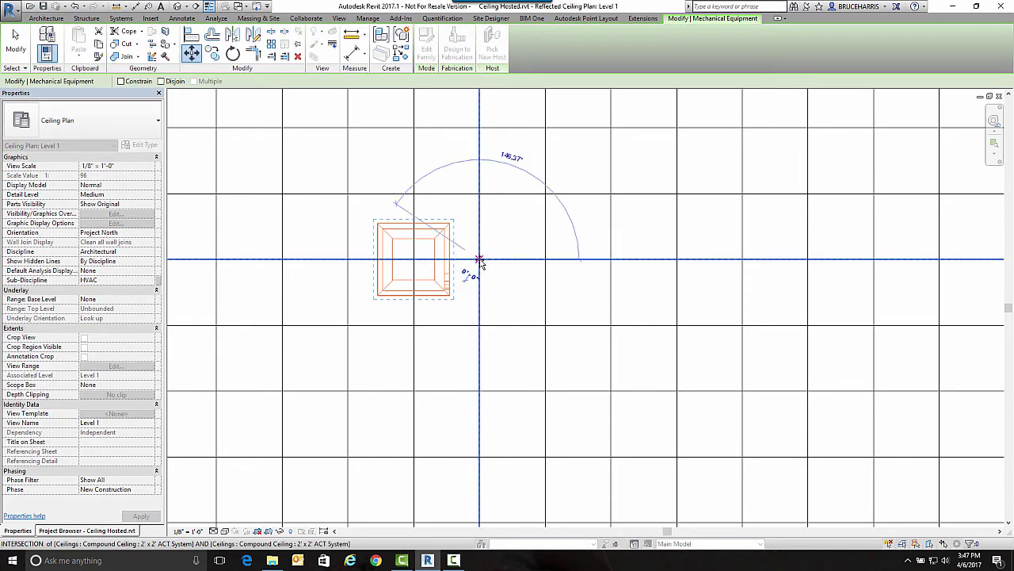
pyautogui.write('1')
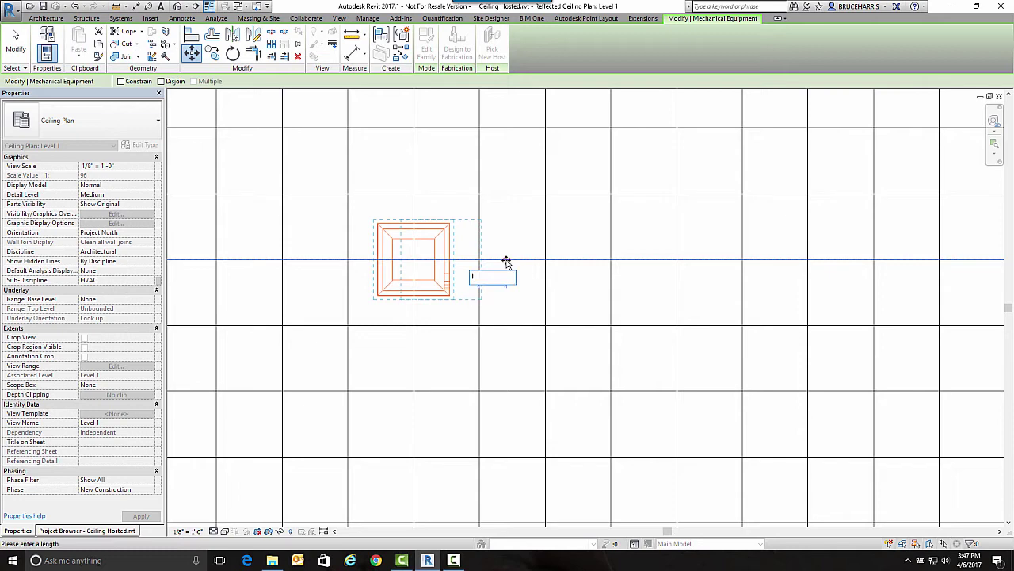
pyautogui.press('Return')
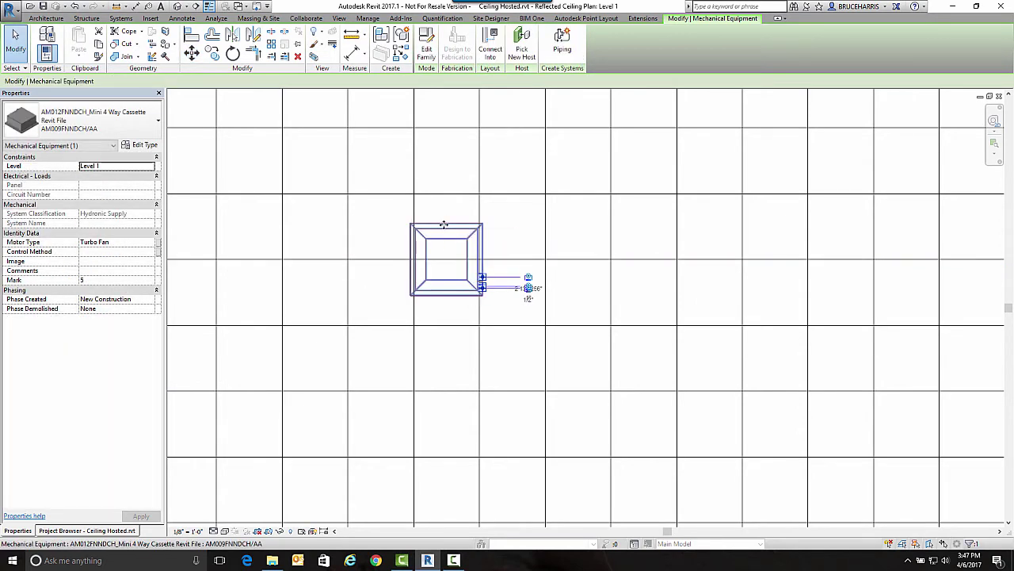
# - Move the cassette 1 unit up into the grid tile, then deselect it
pyautogui.click(190, 52)
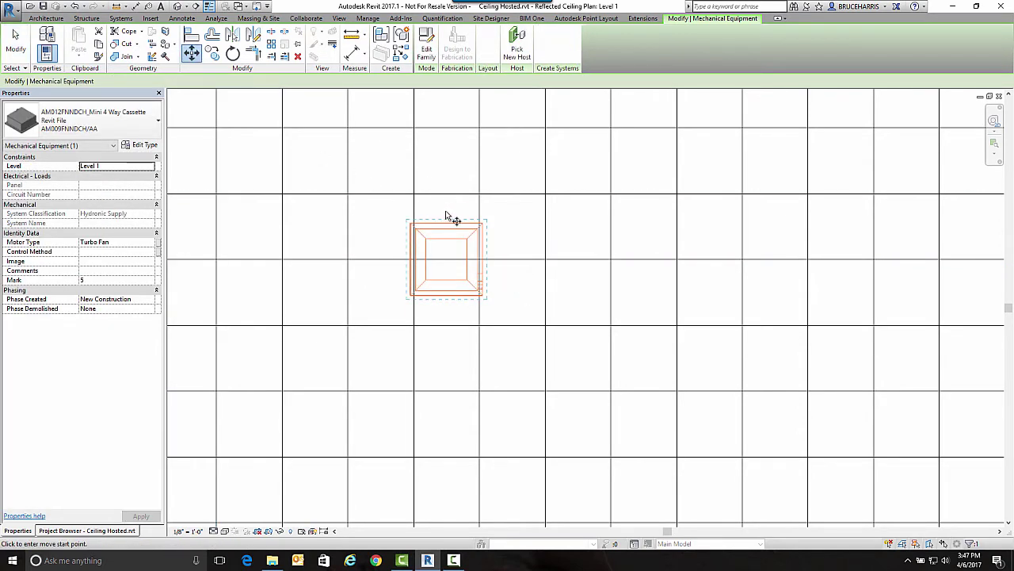
pyautogui.click(447, 223)
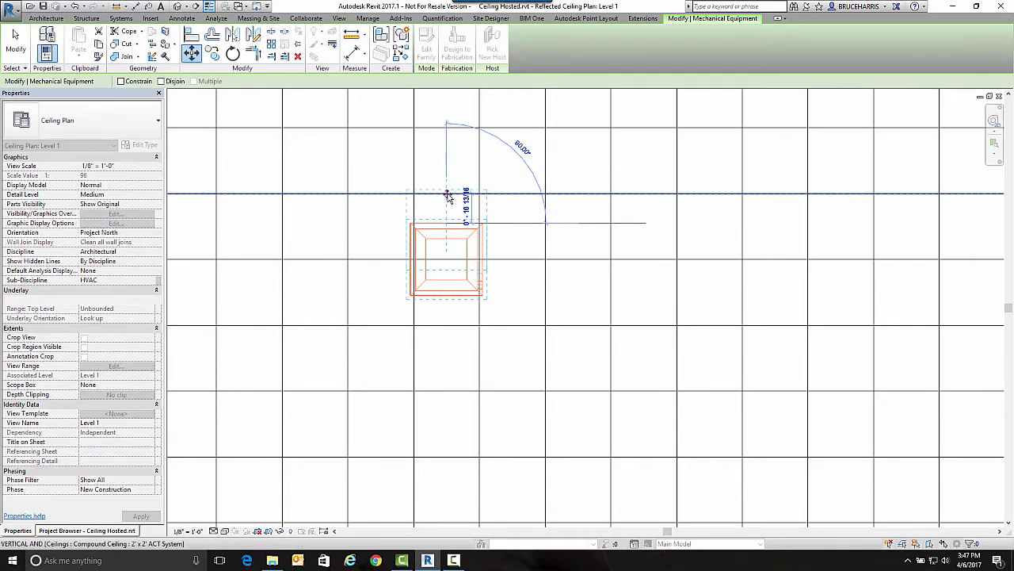
pyautogui.write('1')
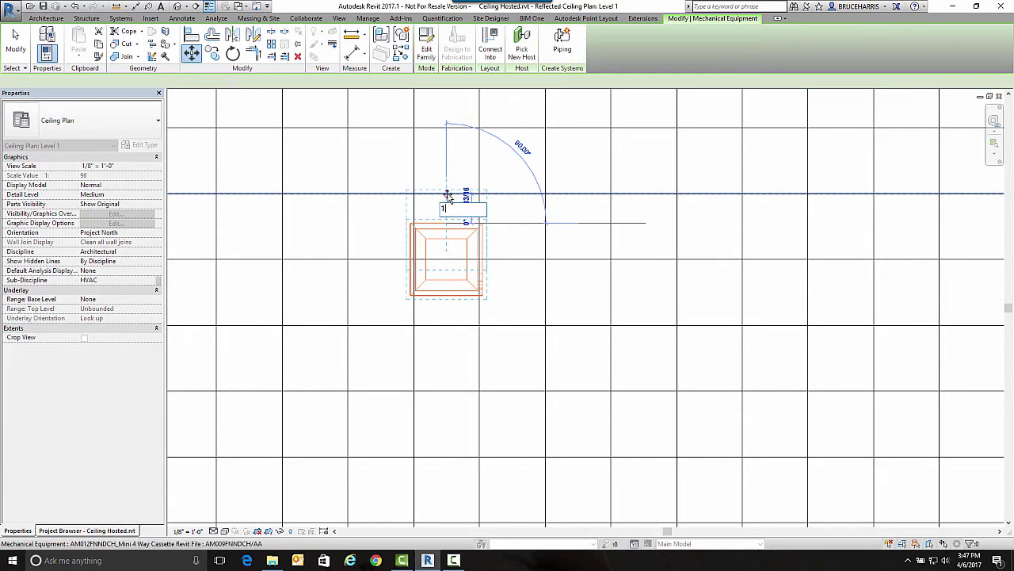
pyautogui.press('Return')
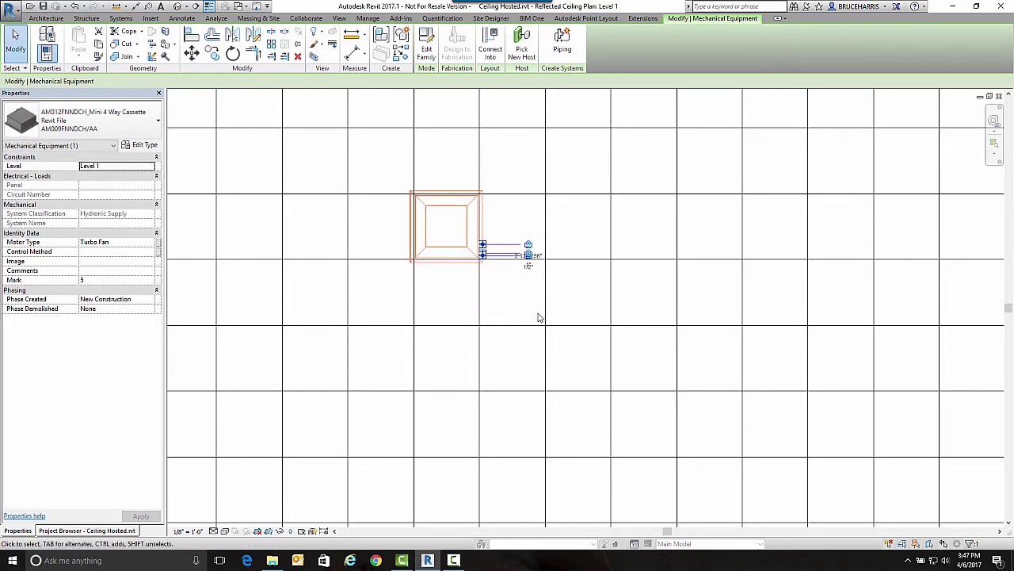
pyautogui.click(532, 312)
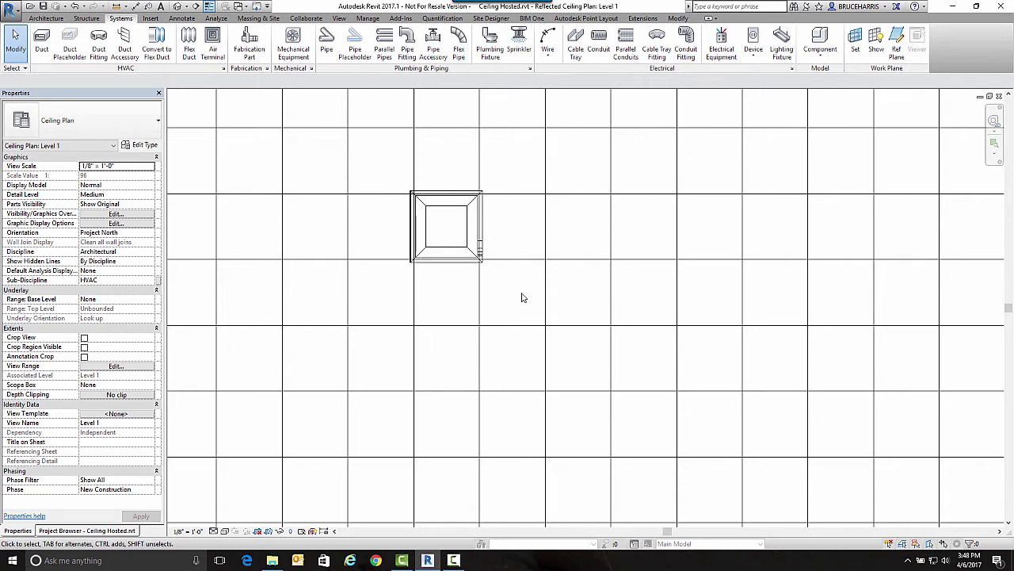
# - Select the AM012FNNDCH_Mini 4 Way Cassette sitting in its ceiling grid tile
pyautogui.click(439, 251)
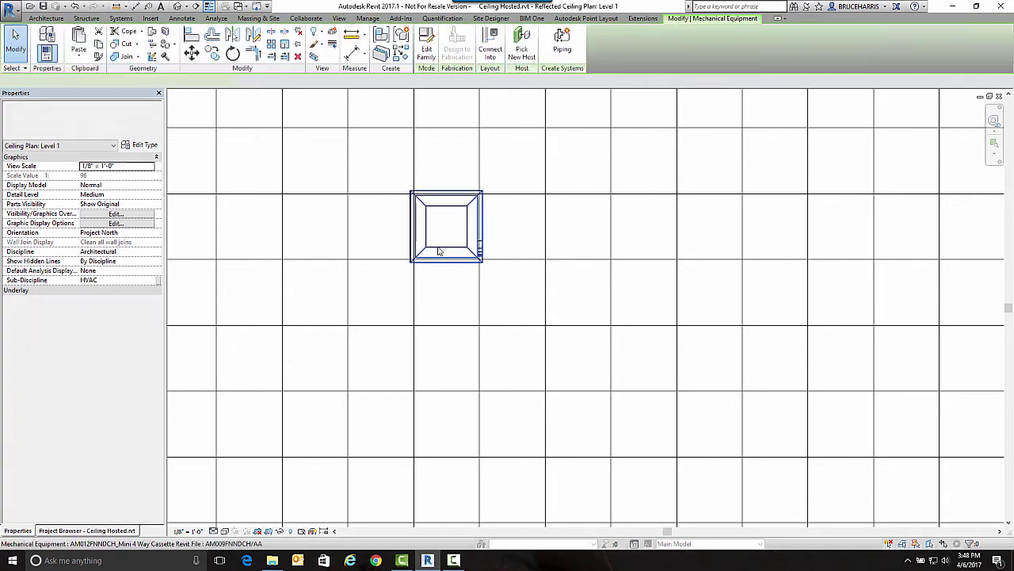
# - Edit the cassette family and check its Mechanical Equipment category and Host (Ceiling) setting
pyautogui.click(428, 41)
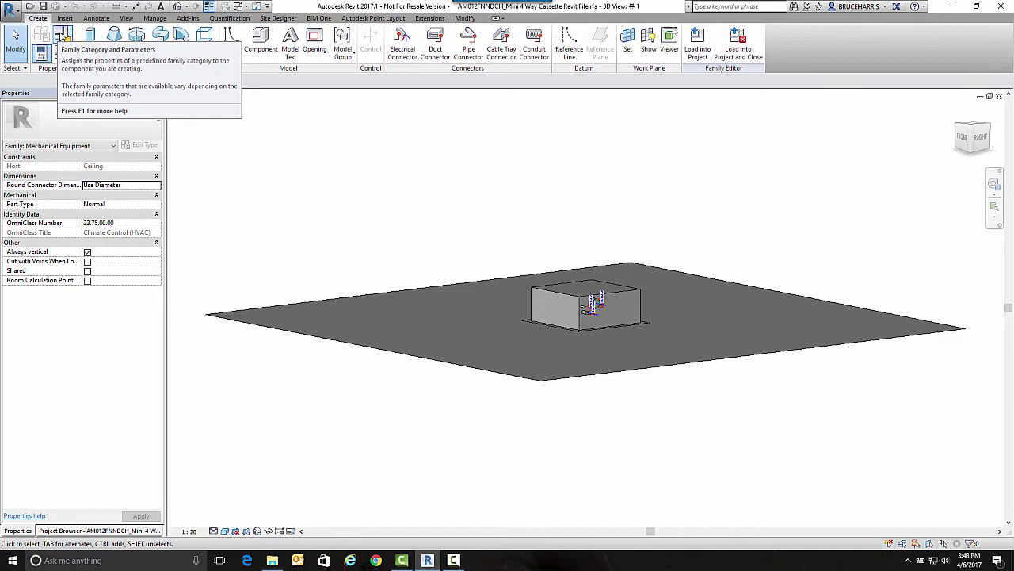
pyautogui.click(62, 36)
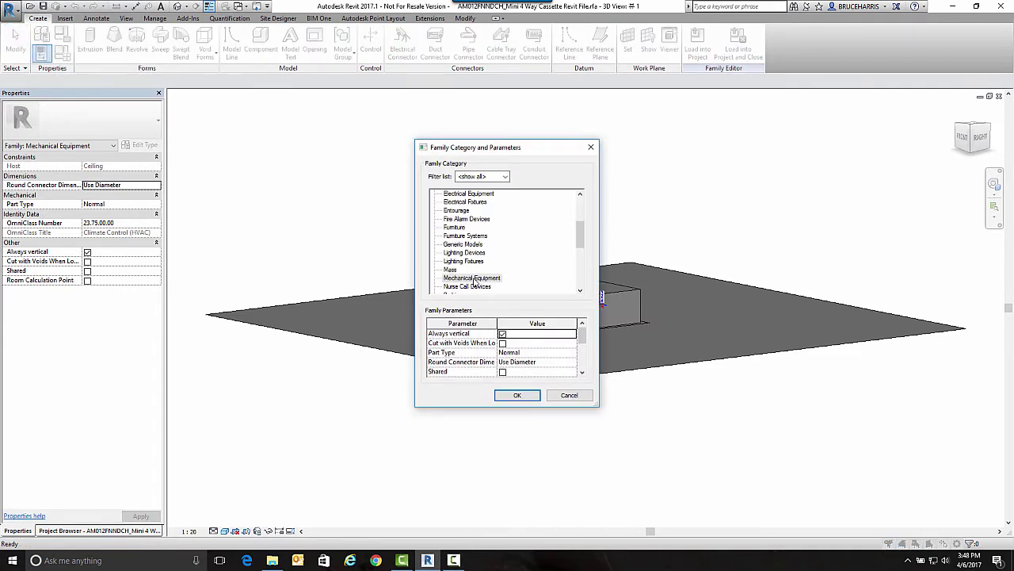
pyautogui.moveTo(581, 336); pyautogui.dragTo(582, 365)
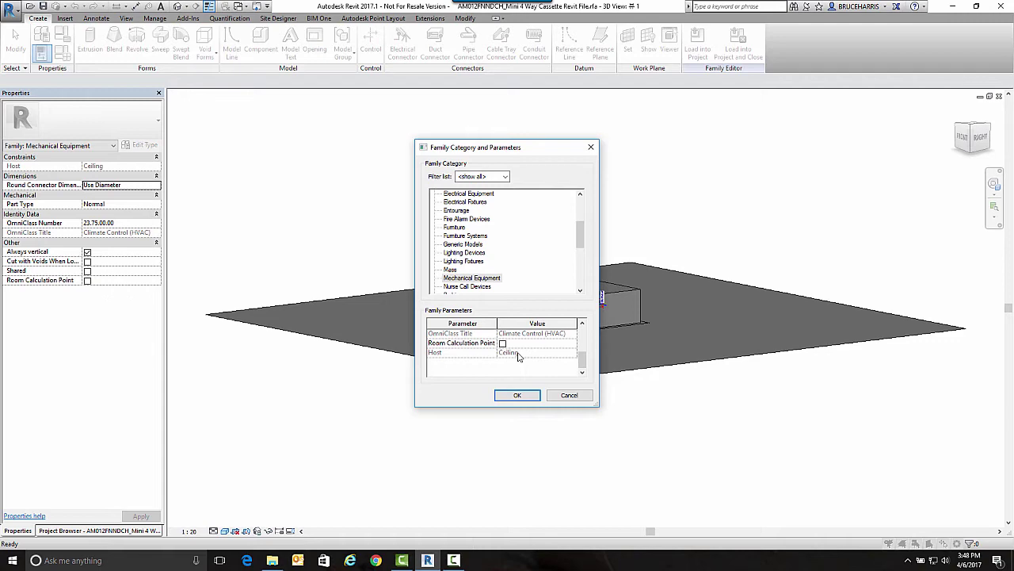
pyautogui.click(516, 394)
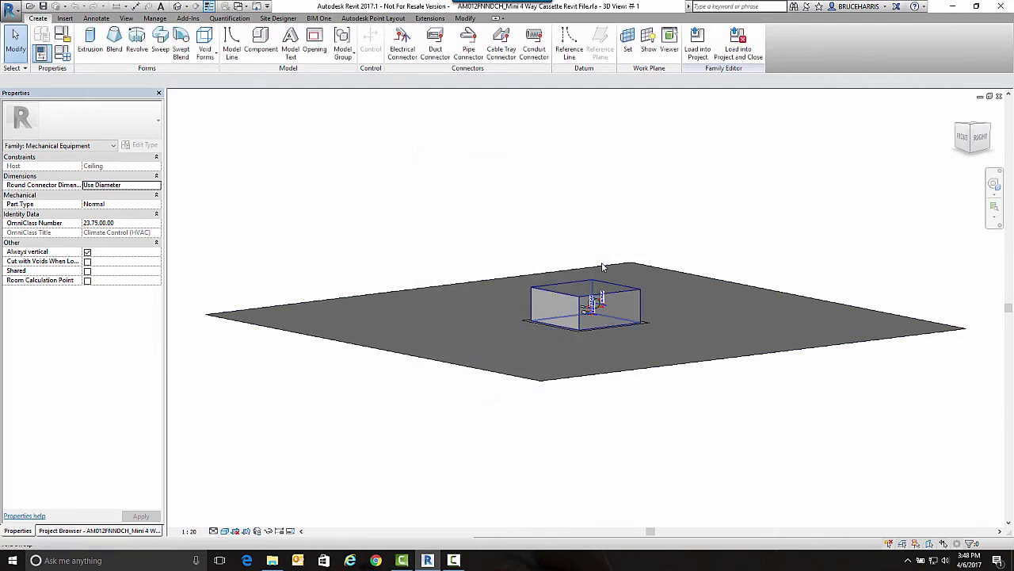
# - Discard the cassette family edits, then save and close Ceiling Hosted.rvt
pyautogui.click(1000, 96)
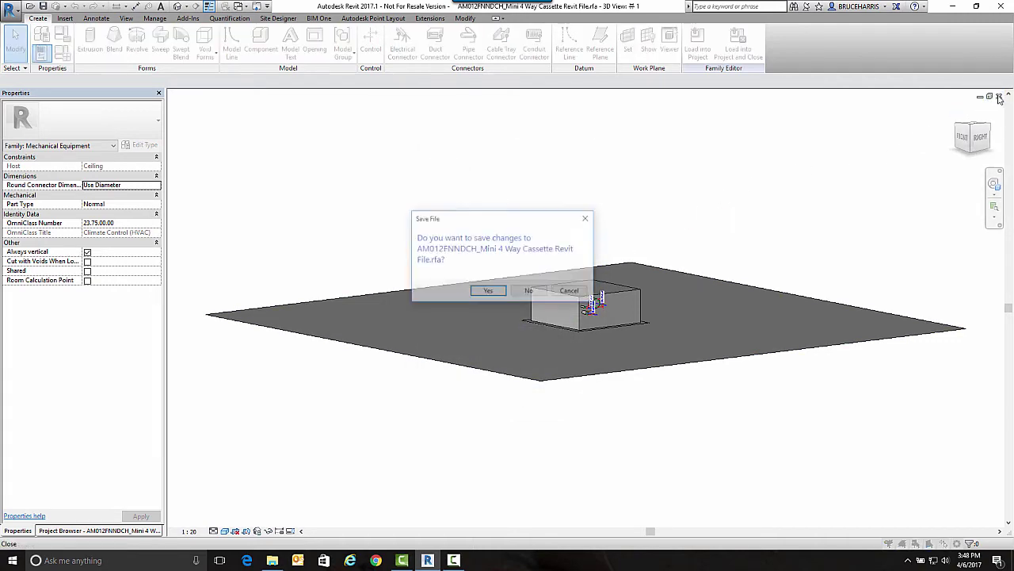
pyautogui.click(527, 292)
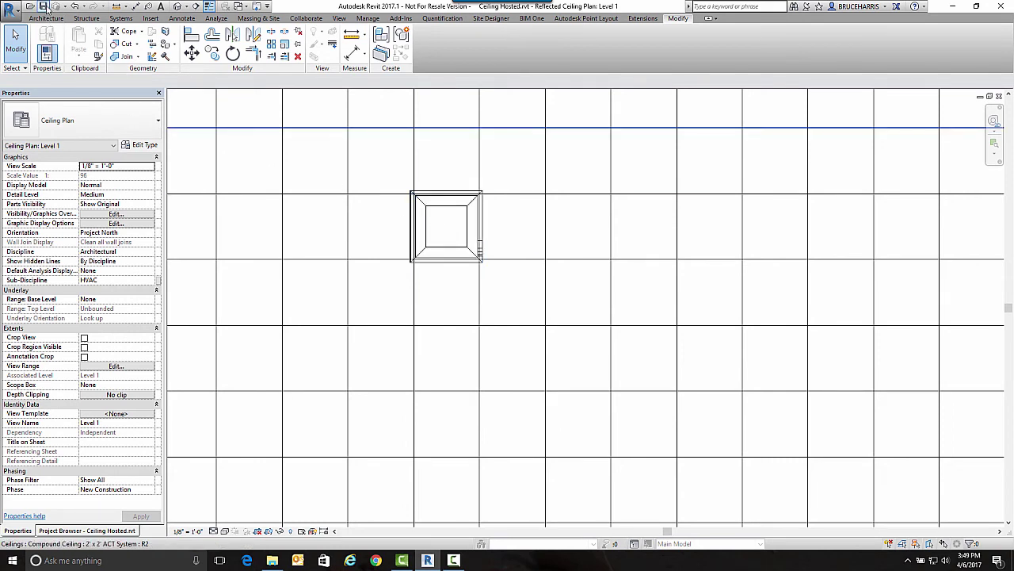
pyautogui.click(12, 11)
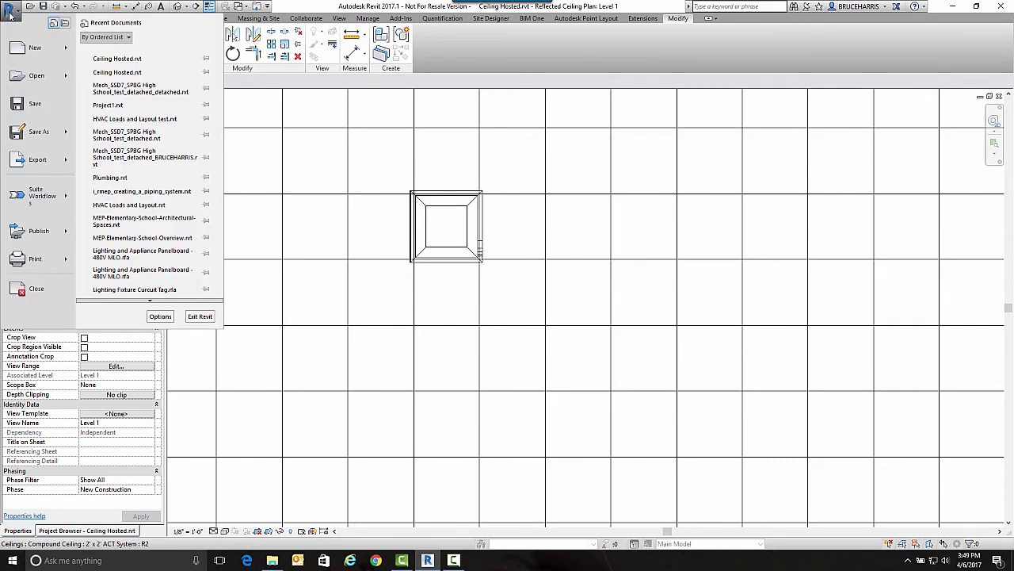
pyautogui.click(32, 288)
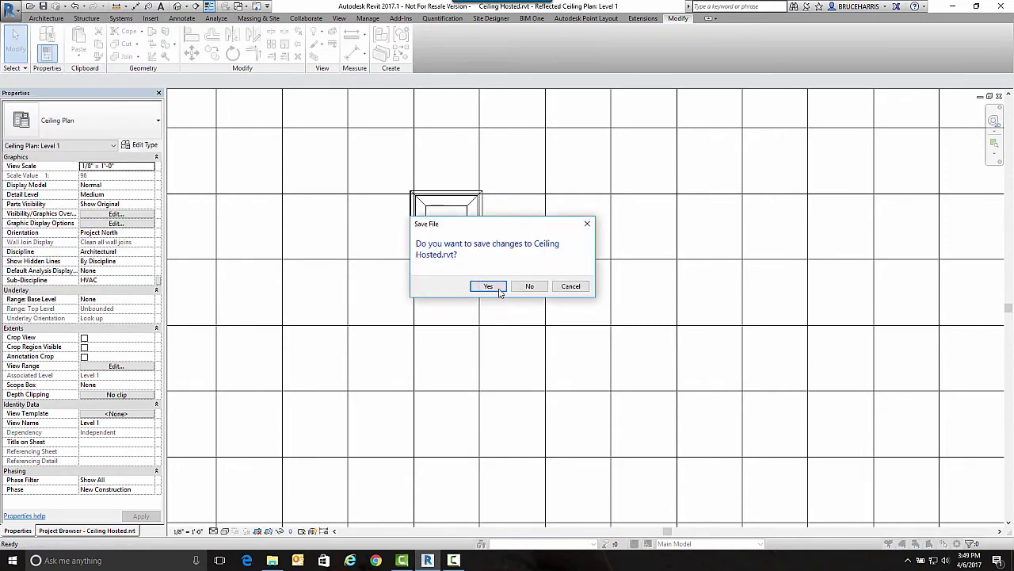
pyautogui.click(489, 287)
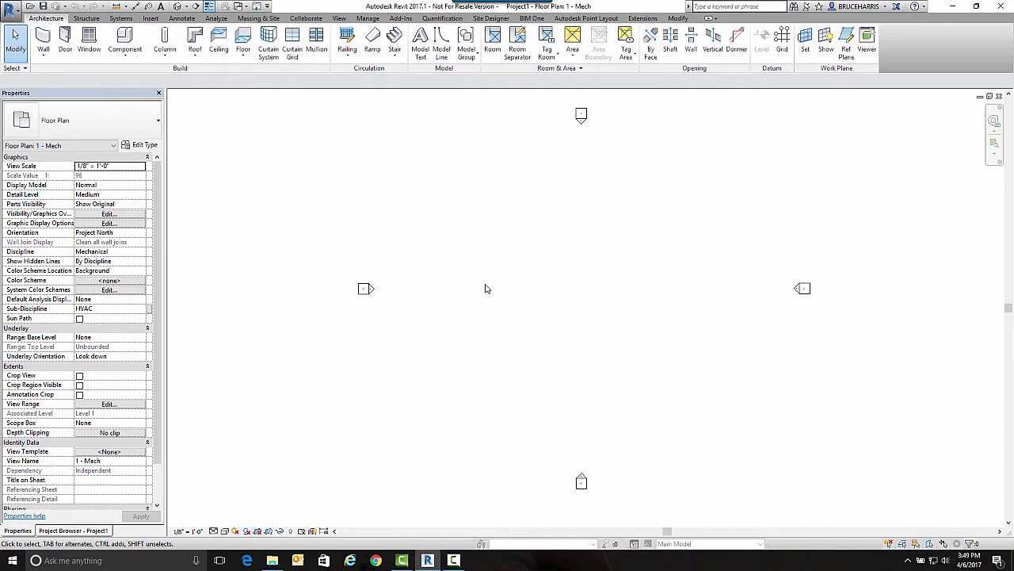
# - Link the Ceiling Hosted.rvt model into Project1
pyautogui.click(150, 19)
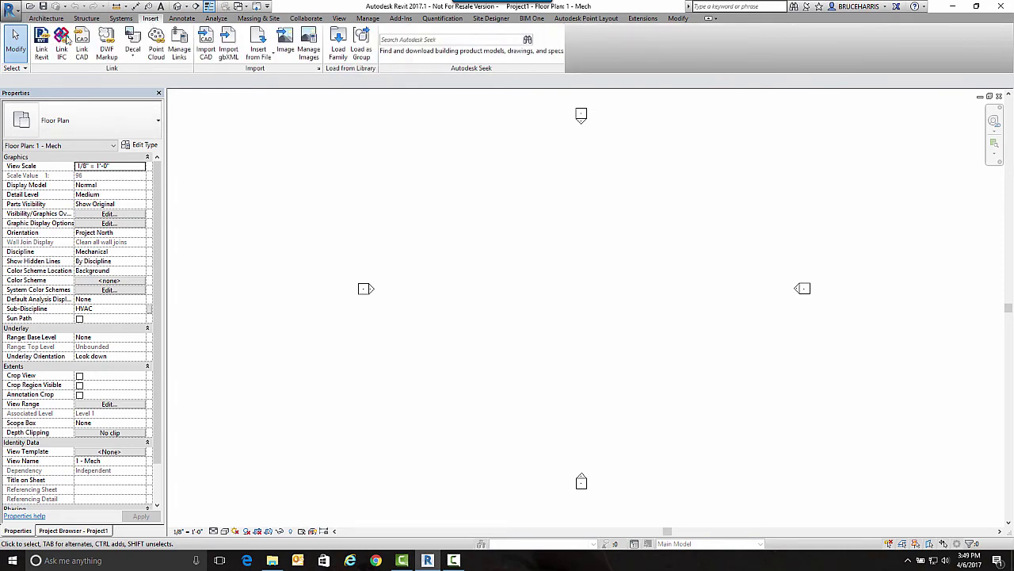
pyautogui.click(42, 43)
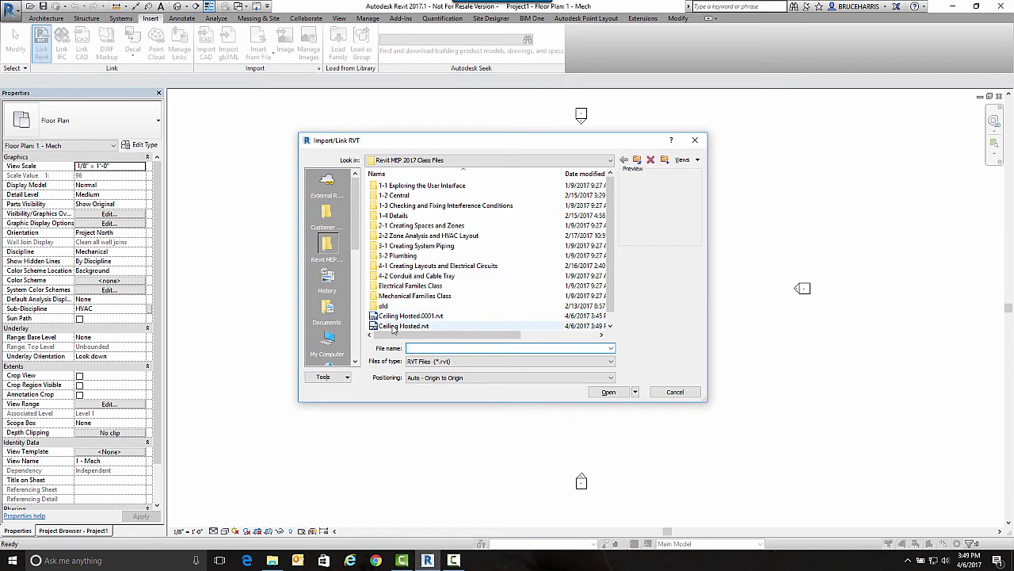
pyautogui.click(394, 325)
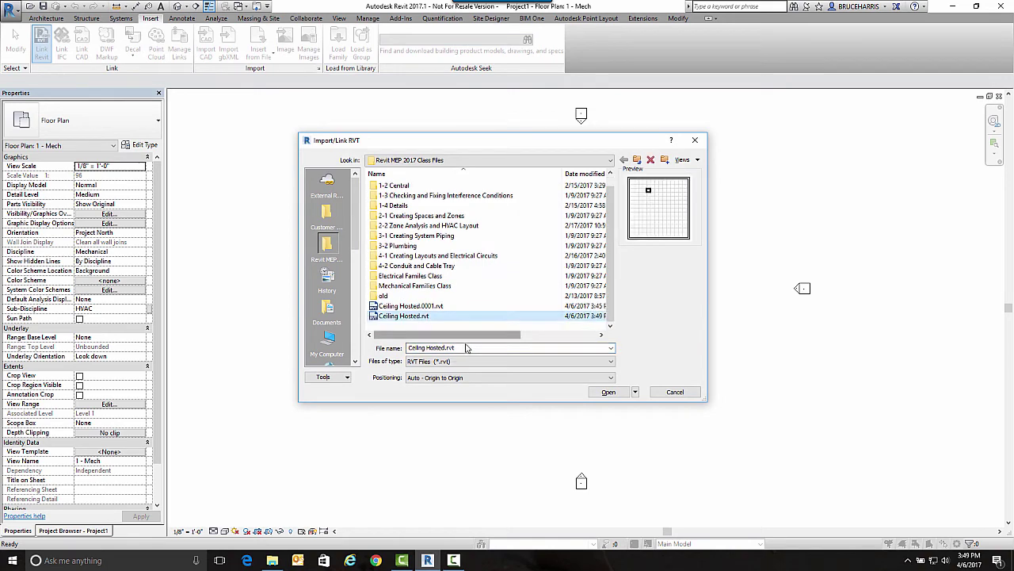
pyautogui.click(609, 392)
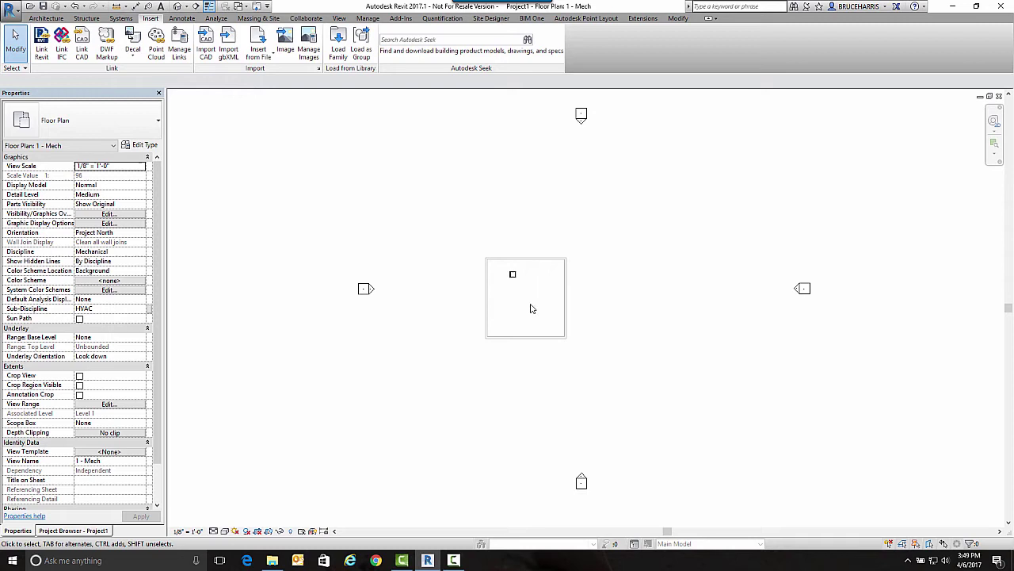
# - Open the 1 - Ceiling Mech plan, zoomed and centred on the cassette
pyautogui.click(58, 532)
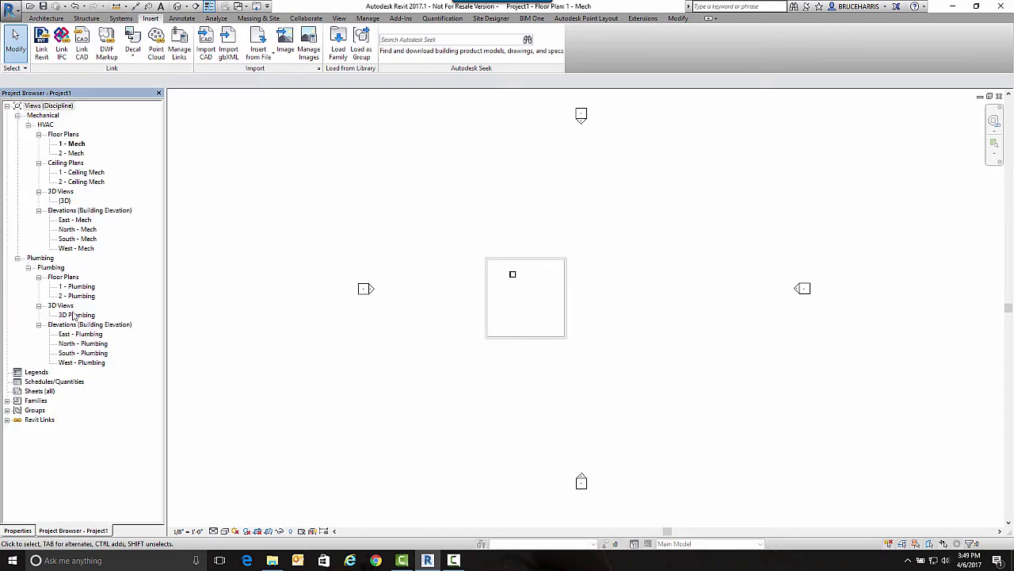
pyautogui.click(81, 174)
pyautogui.doubleClick(80, 175)
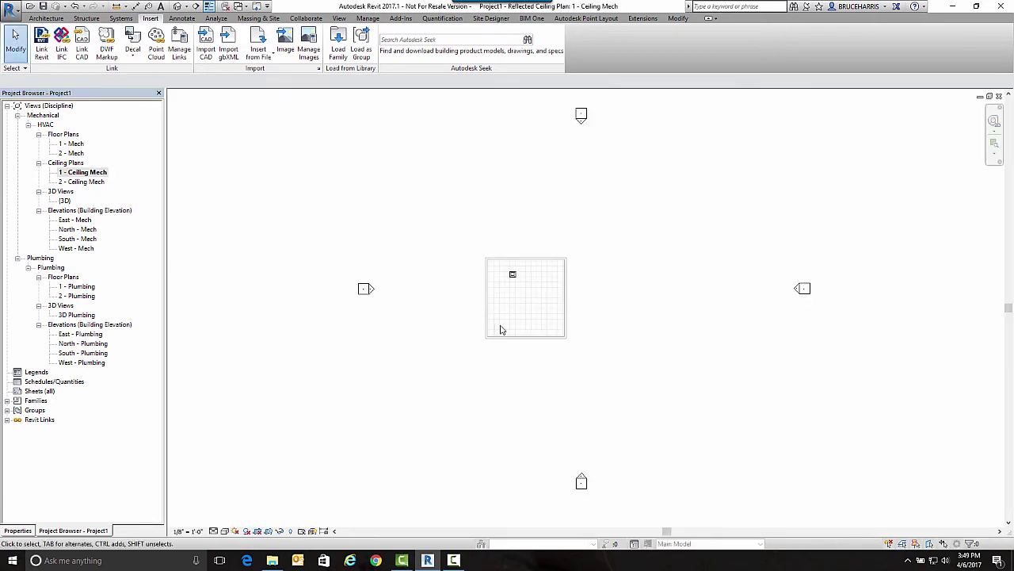
pyautogui.scroll(2, 517, 270)
pyautogui.scroll(4, 517, 271)
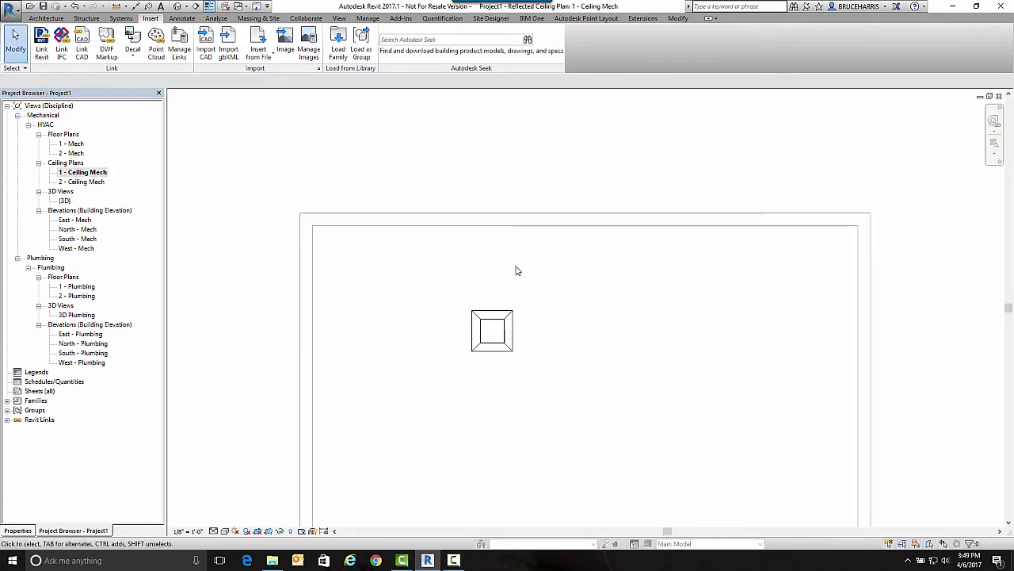
pyautogui.scroll(2, 489, 314)
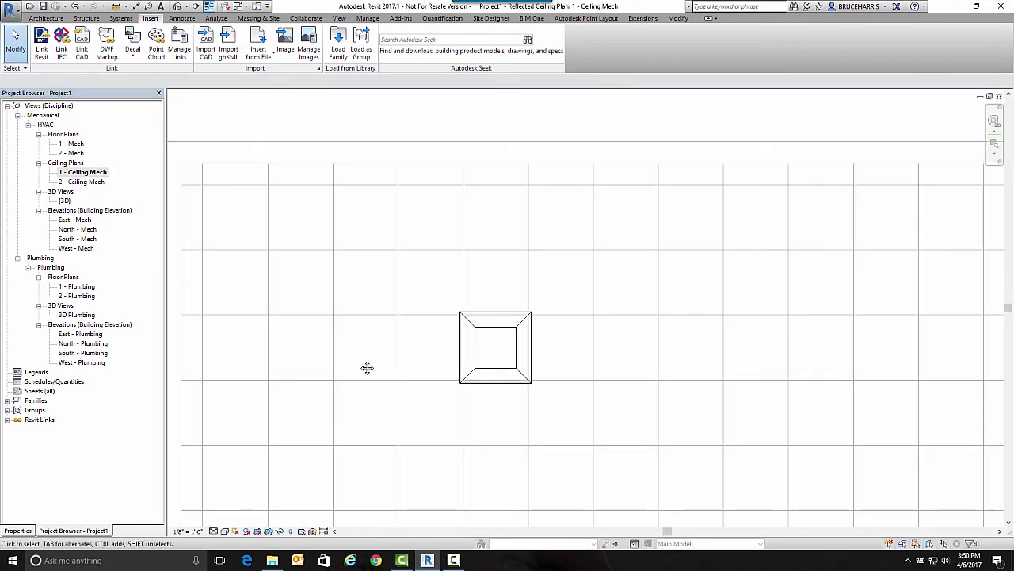
pyautogui.moveTo(367, 366); pyautogui.dragTo(375, 321, button='middle')
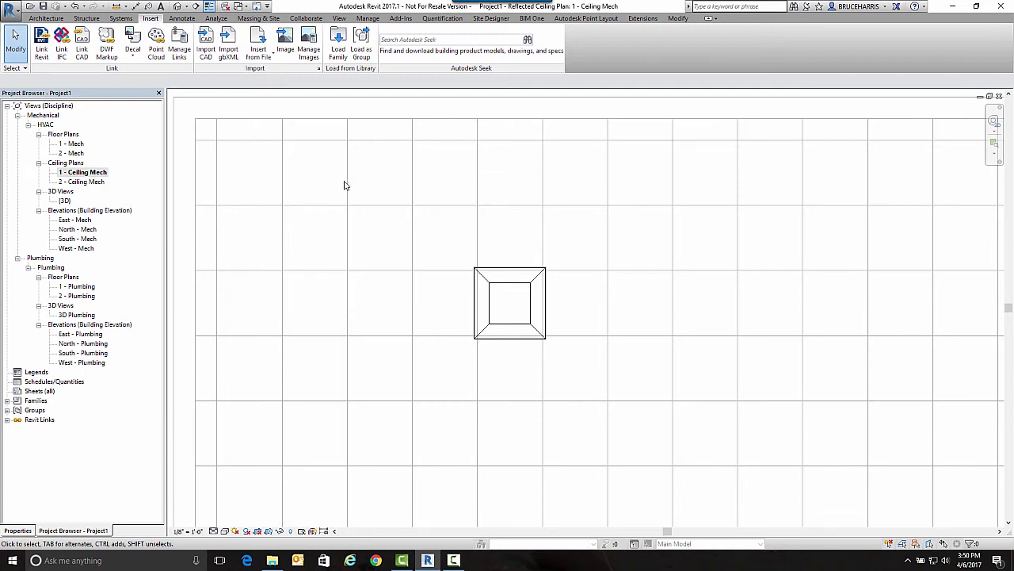
# - Start Copy/Monitor on the linked Ceiling Hosted model and launch Batch Copy
pyautogui.click(306, 18)
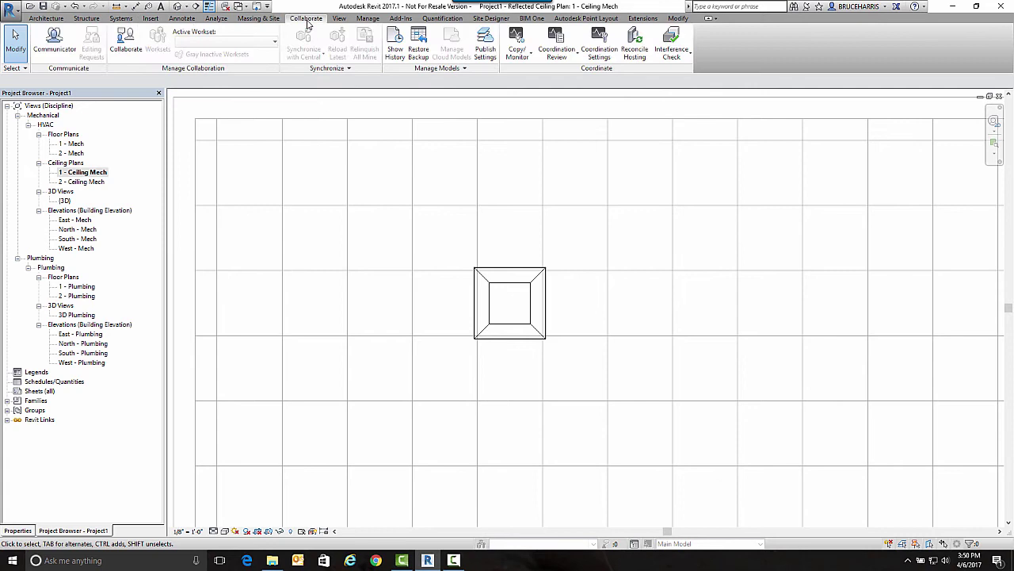
pyautogui.click(516, 53)
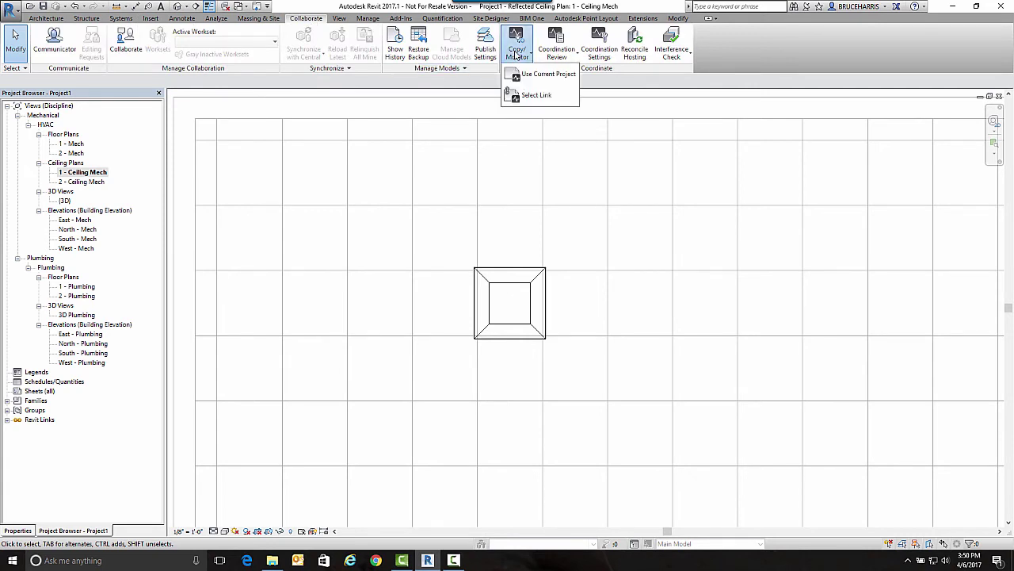
pyautogui.click(525, 95)
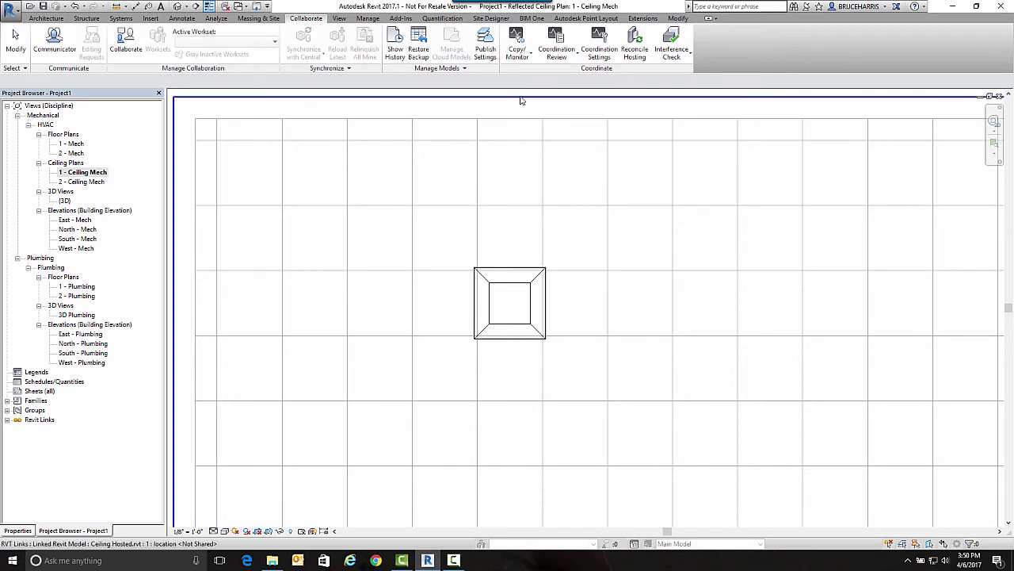
pyautogui.click(521, 100)
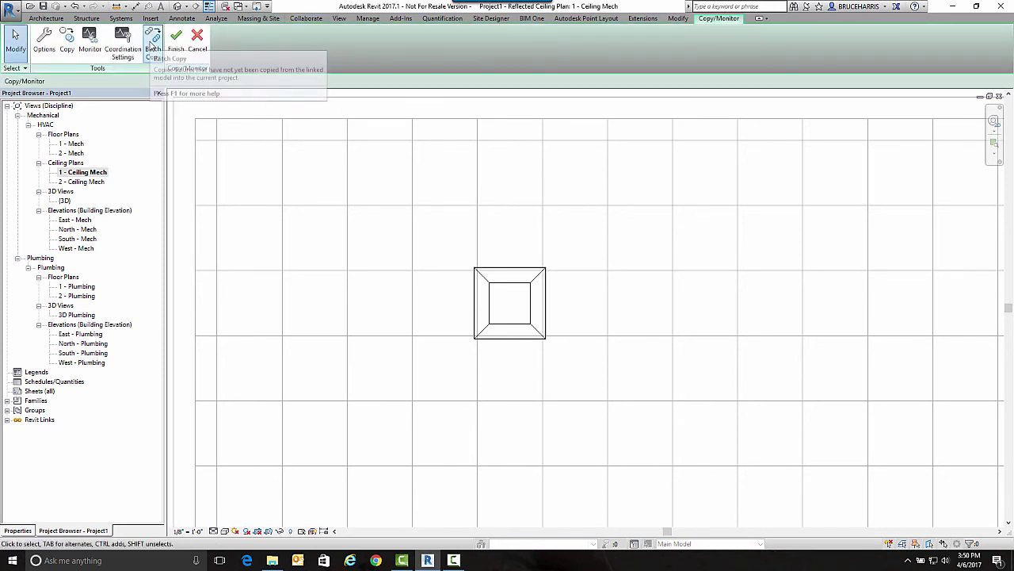
pyautogui.click(152, 41)
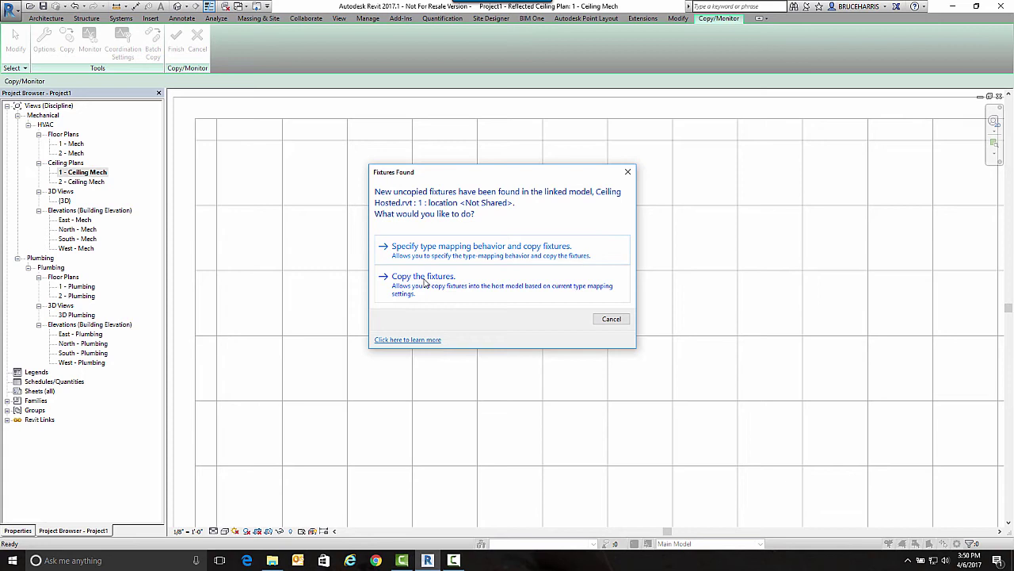
# - Choose Specify type mapping and set Mechanical Equipment to Allow batch copy
pyautogui.click(425, 252)
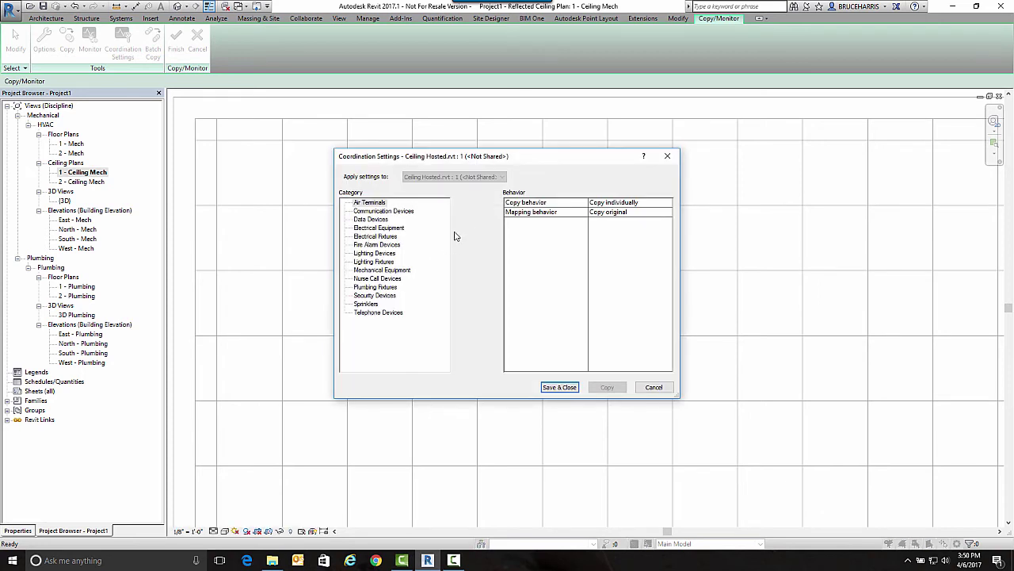
pyautogui.click(376, 272)
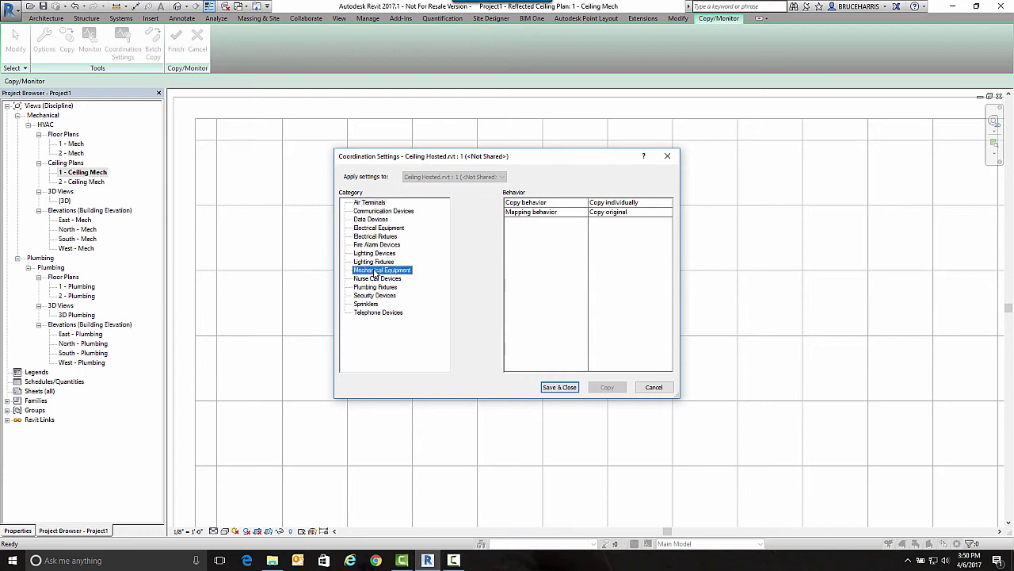
pyautogui.click(634, 205)
pyautogui.click(668, 202)
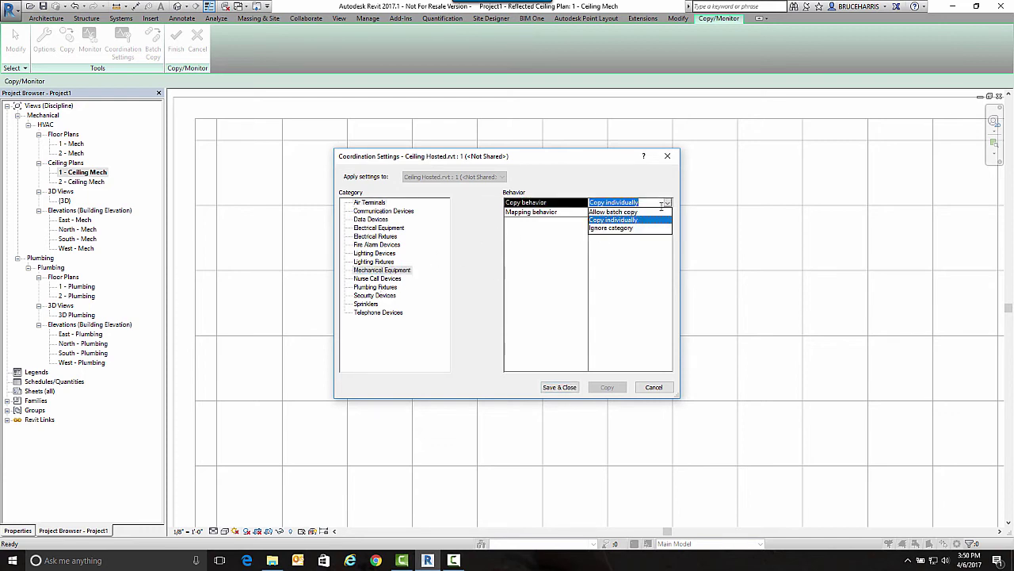
pyautogui.click(622, 212)
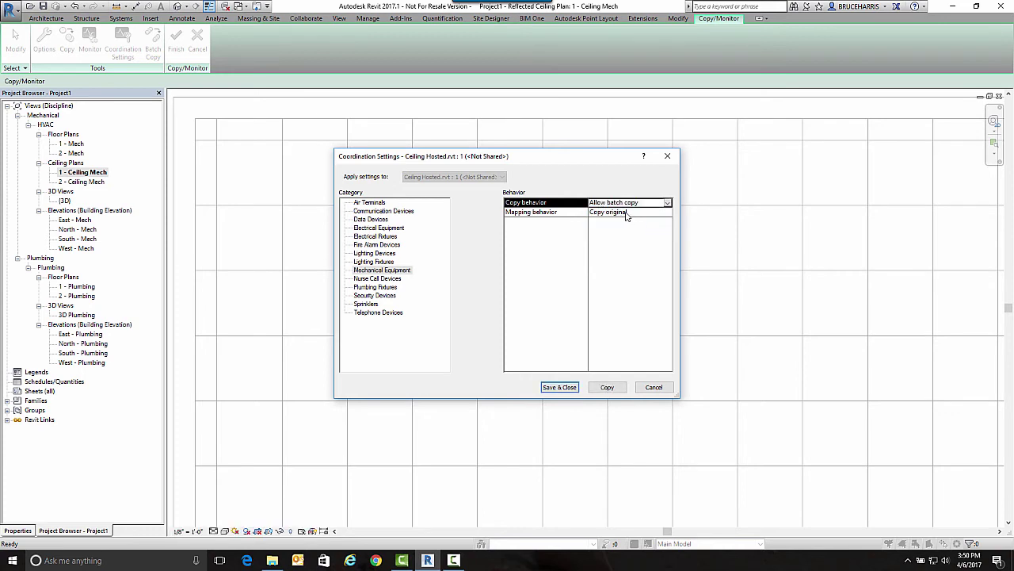
# - Keep Copy original mapping and copy the cassette, continuing past the levels warning
pyautogui.click(626, 213)
pyautogui.click(668, 212)
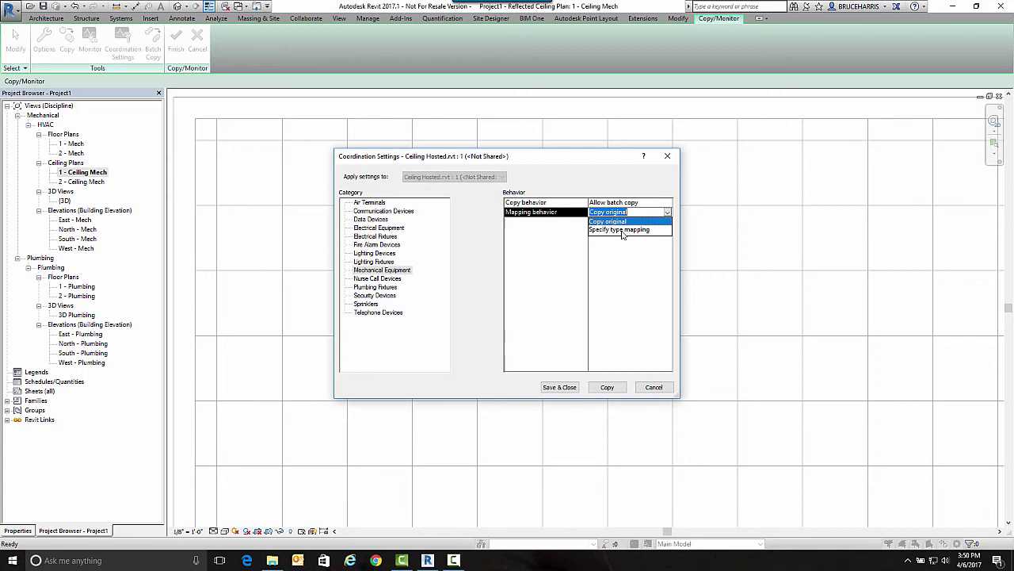
pyautogui.click(622, 222)
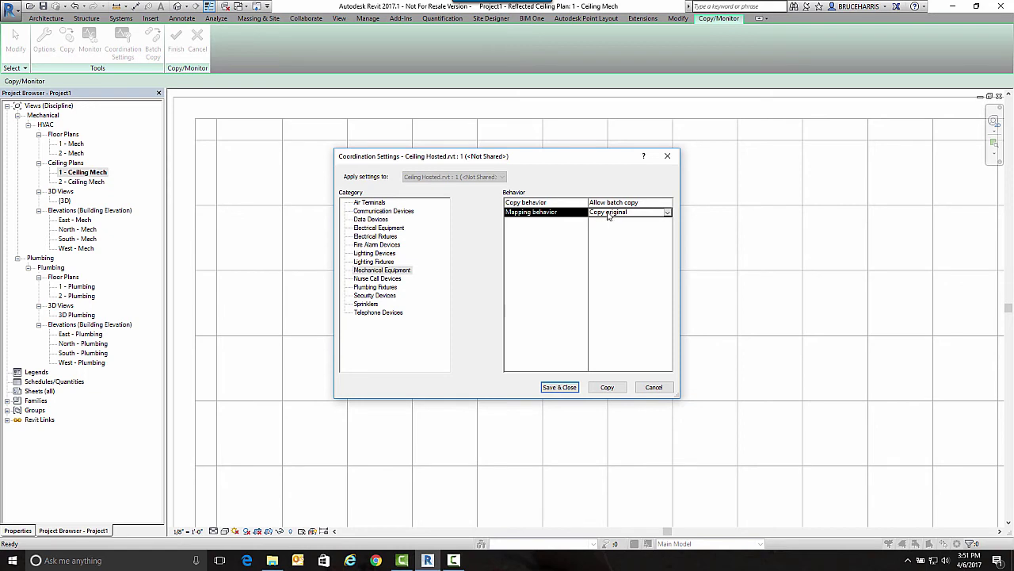
pyautogui.click(615, 213)
pyautogui.click(611, 219)
pyautogui.click(604, 387)
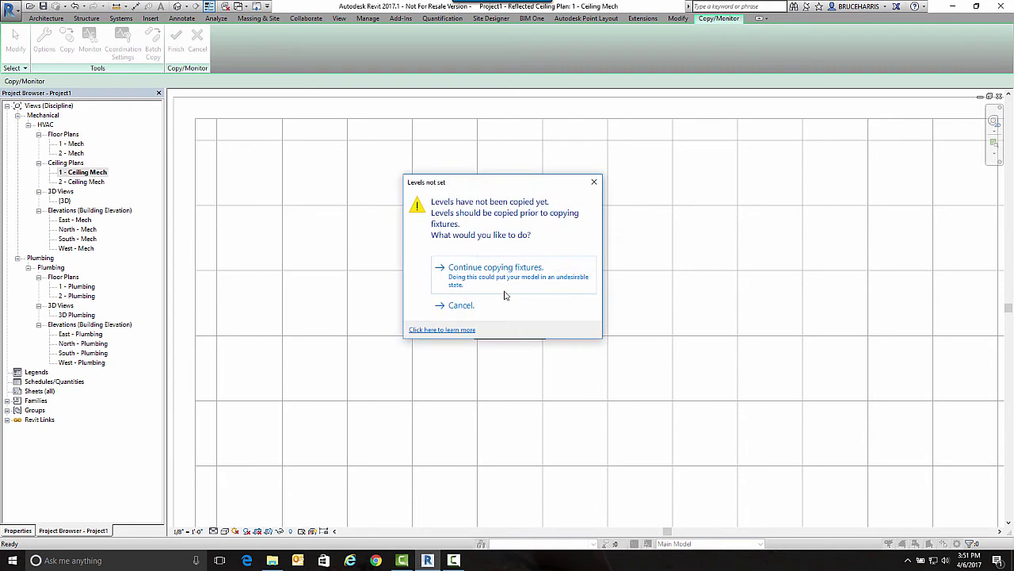
pyautogui.click(502, 273)
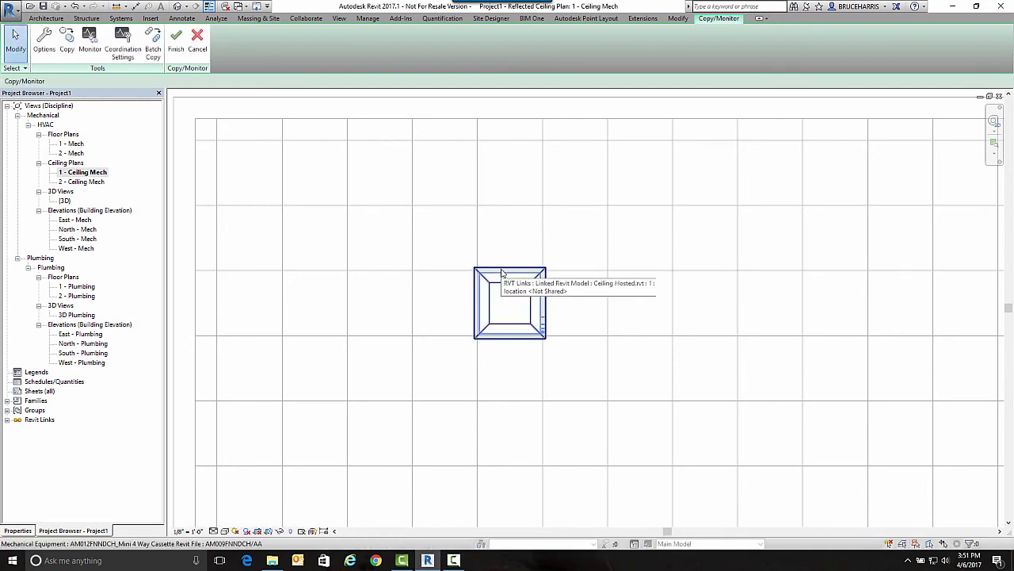
# - Finish Copy/Monitor and open the copied cassette's .rfa family for editing
pyautogui.click(171, 36)
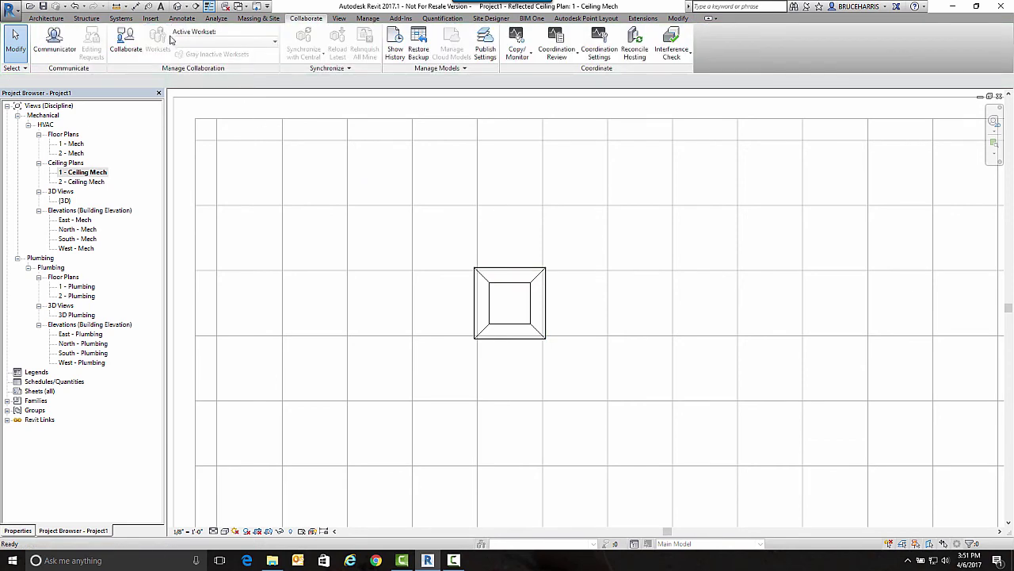
pyautogui.click(510, 290)
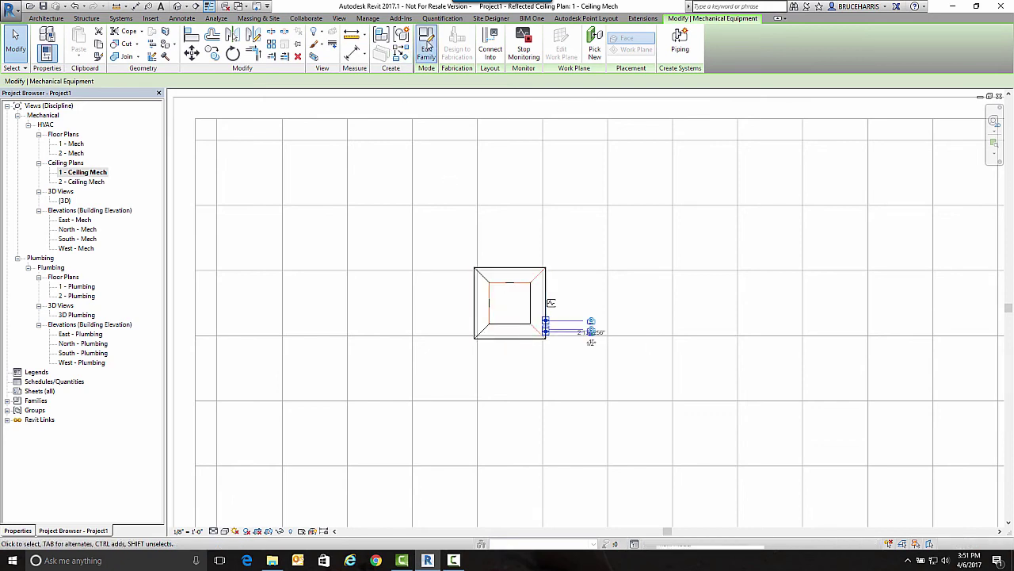
pyautogui.click(427, 46)
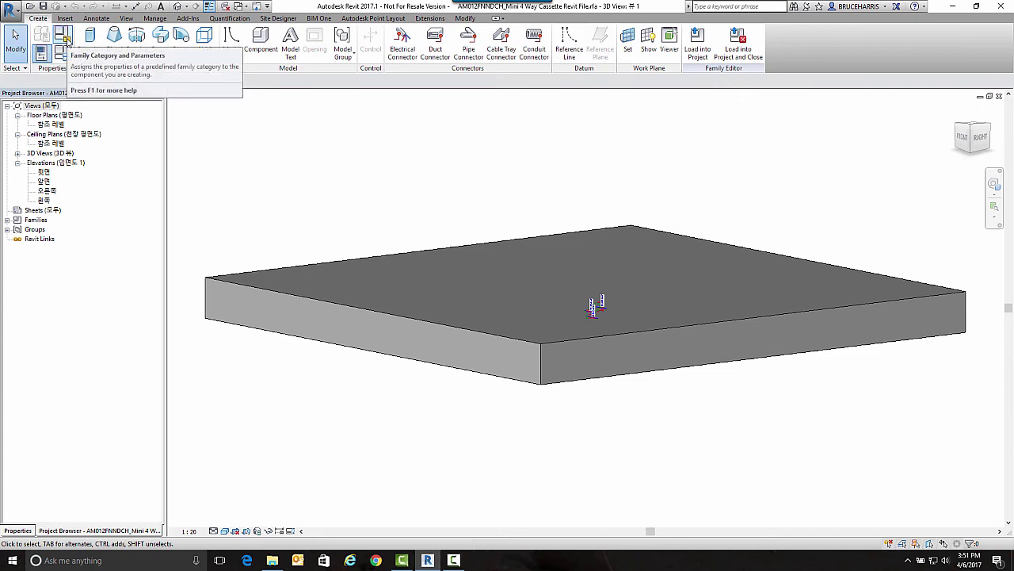
pyautogui.click(67, 38)
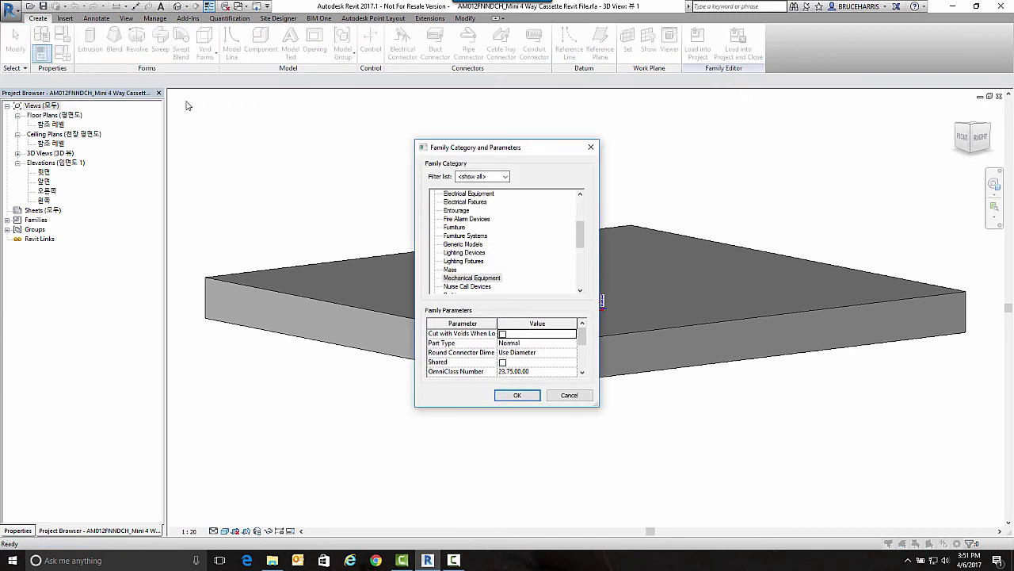
pyautogui.click(583, 370)
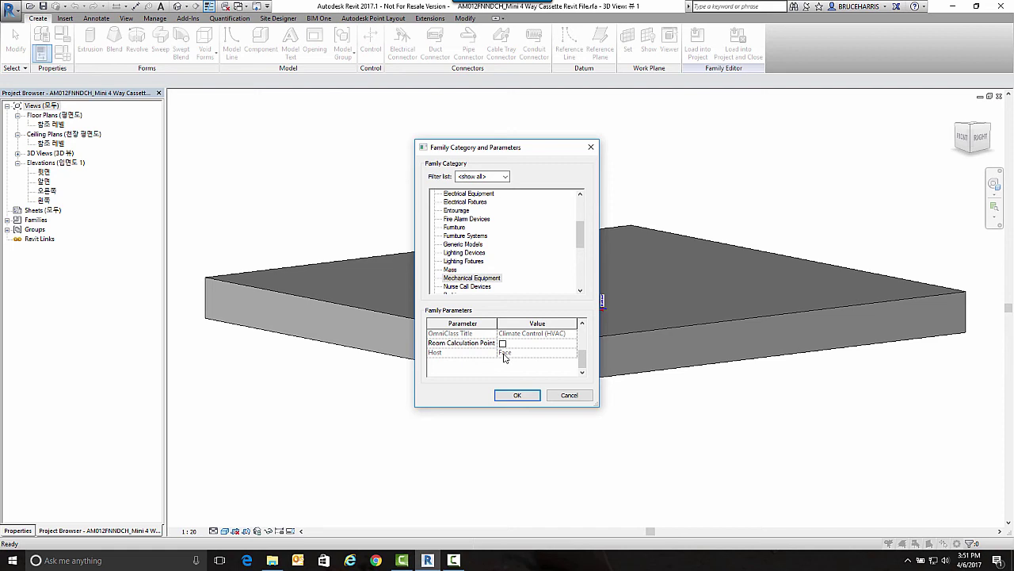
pyautogui.click(517, 395)
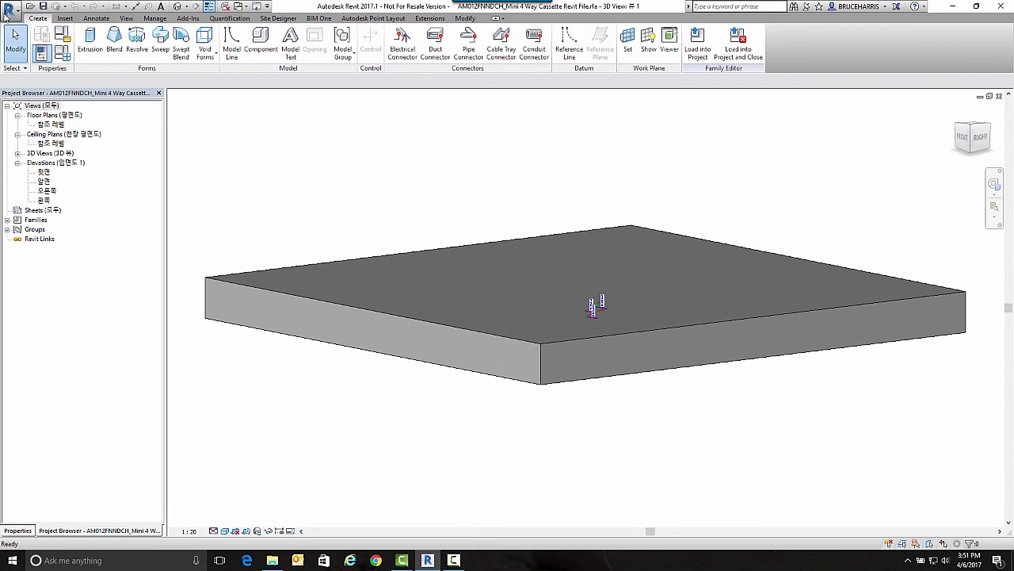
# - Save the family as 'AM012FNNDCH_Mini 4 Way Cassette Revit Face Hosted.rfa'
pyautogui.click(7, 13)
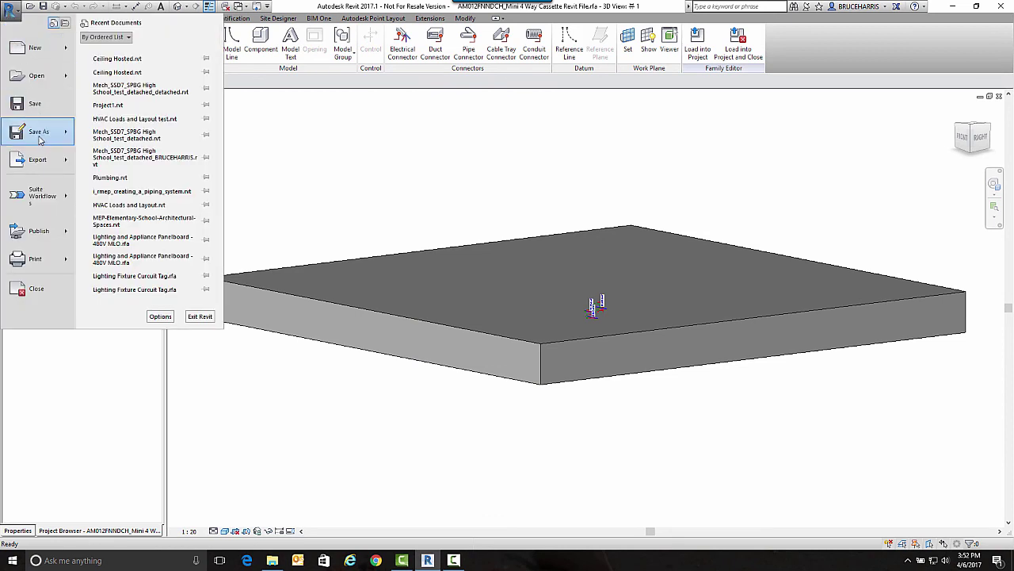
pyautogui.click(475, 288)
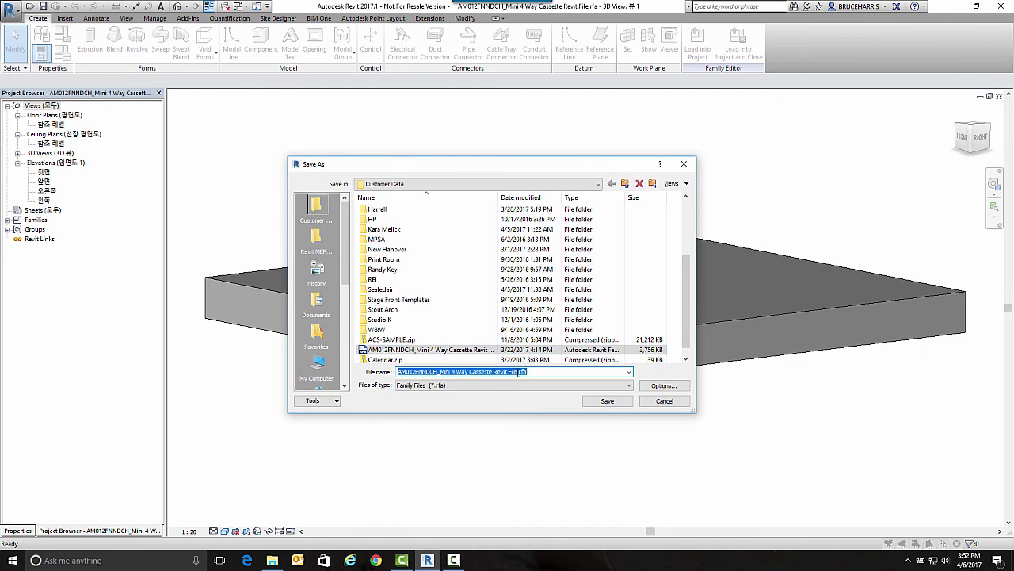
pyautogui.click(509, 372)
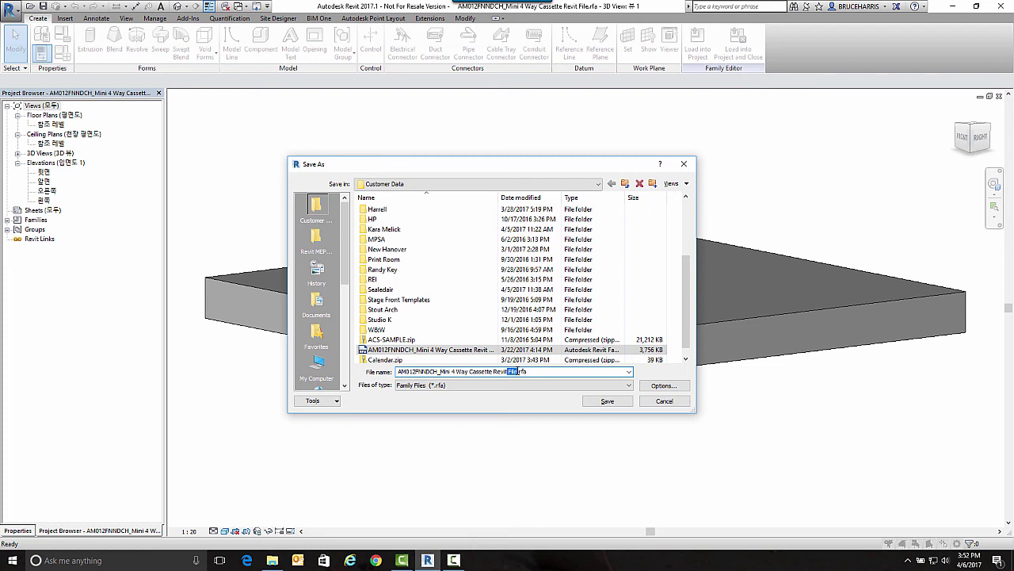
pyautogui.press('BackSpace')
pyautogui.write('osted')
pyautogui.click(508, 371)
pyautogui.click(605, 401)
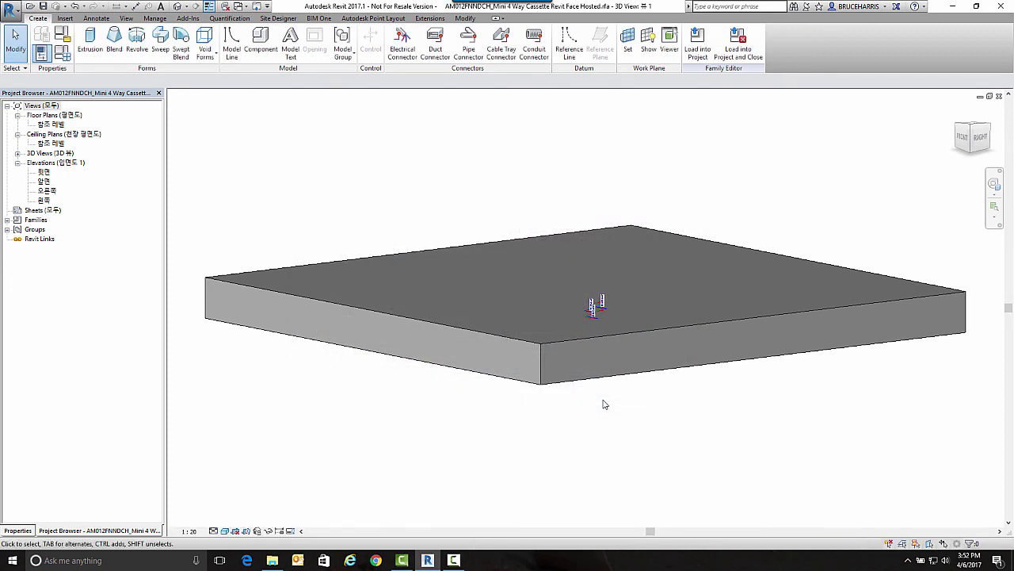
# - Close the Face Hosted cassette family view to return to Project1
pyautogui.click(998, 97)
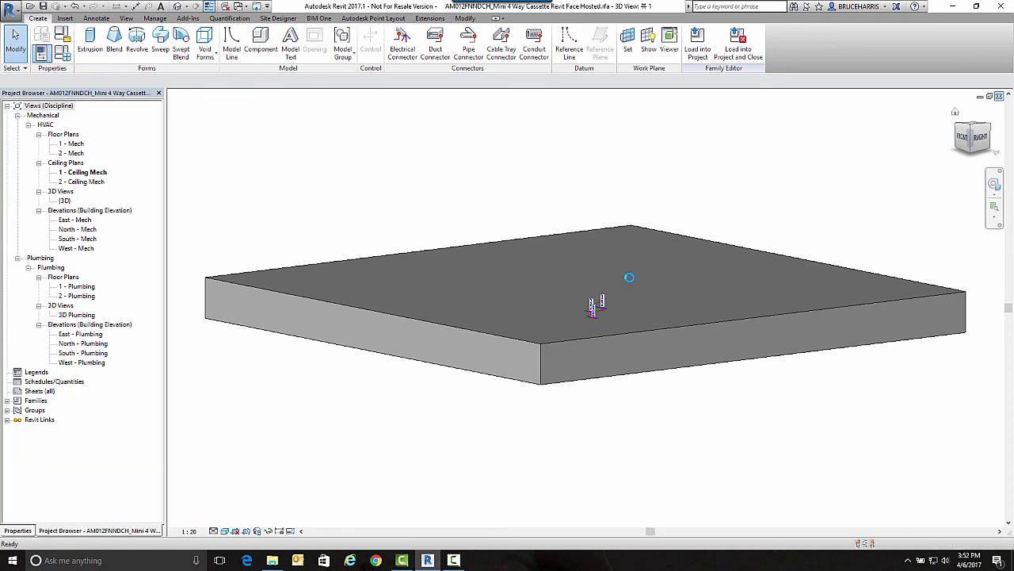